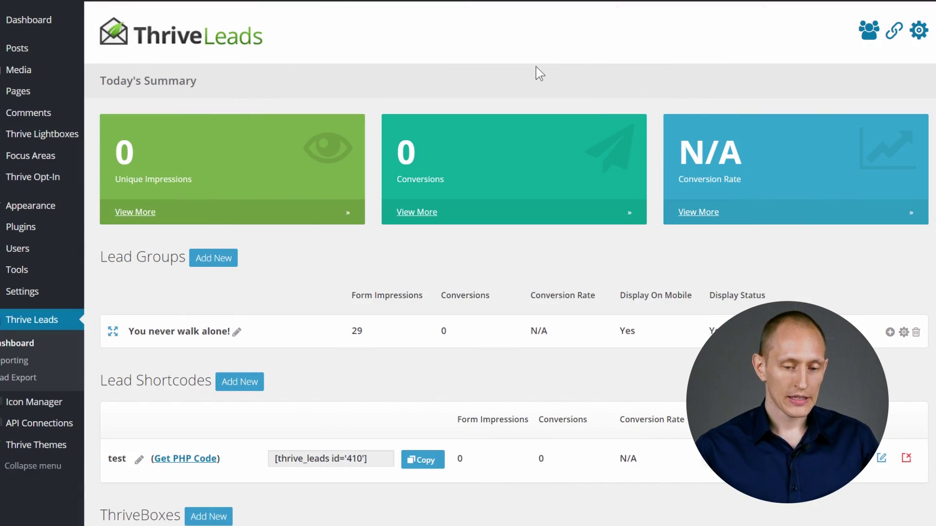
Step: Review the Lead Export filters, keeping the start date, source at All and 20 contacts per page
left_click(867, 33)
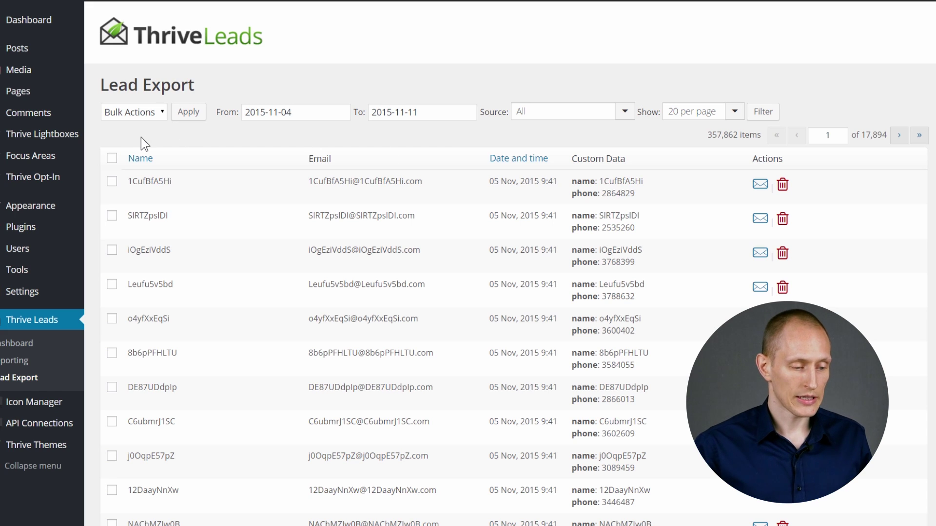
left_click(314, 114)
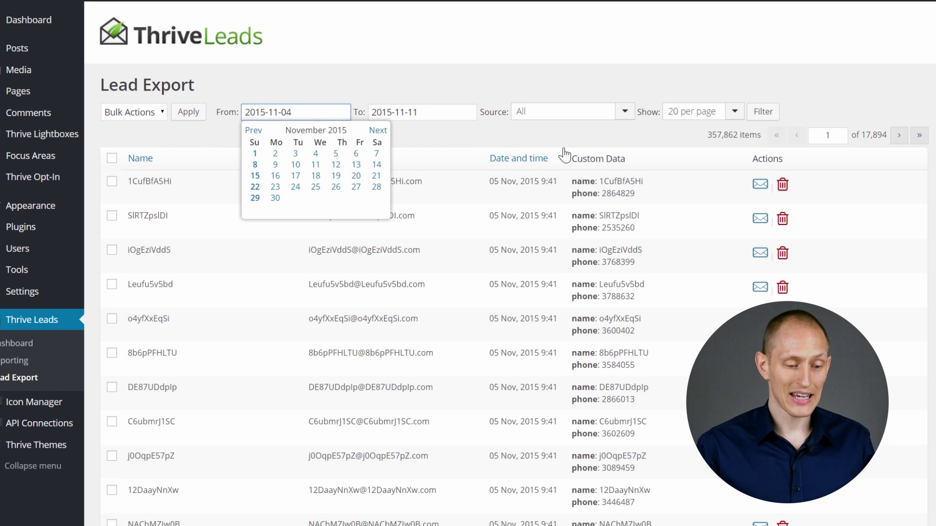
left_click(625, 111)
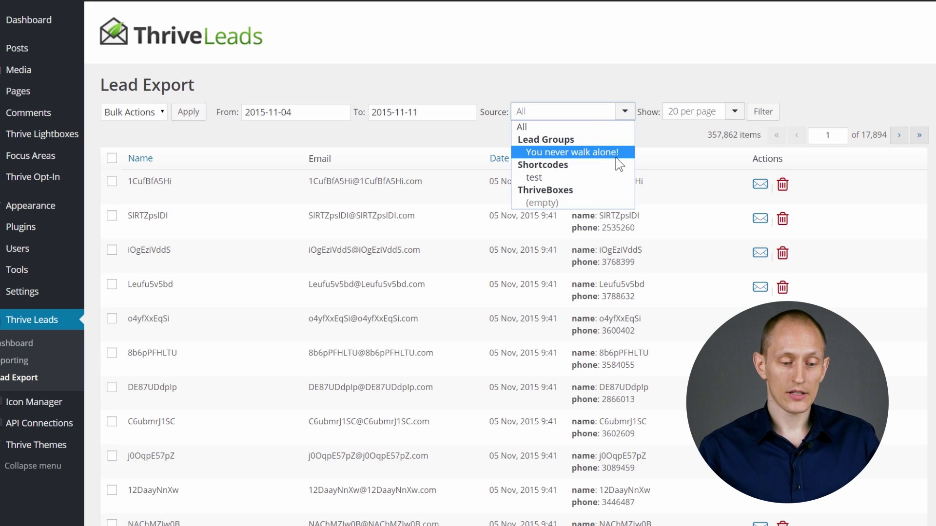
left_click(574, 73)
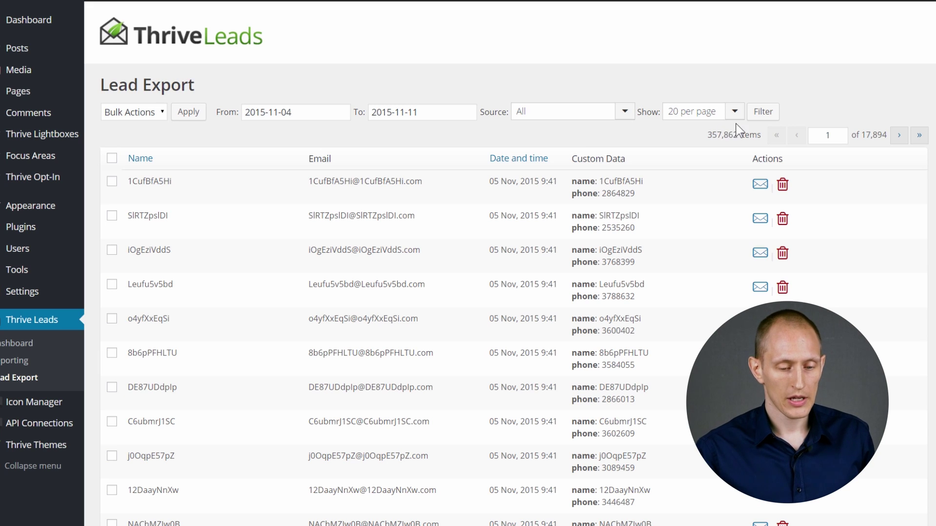
left_click(734, 111)
left_click(713, 88)
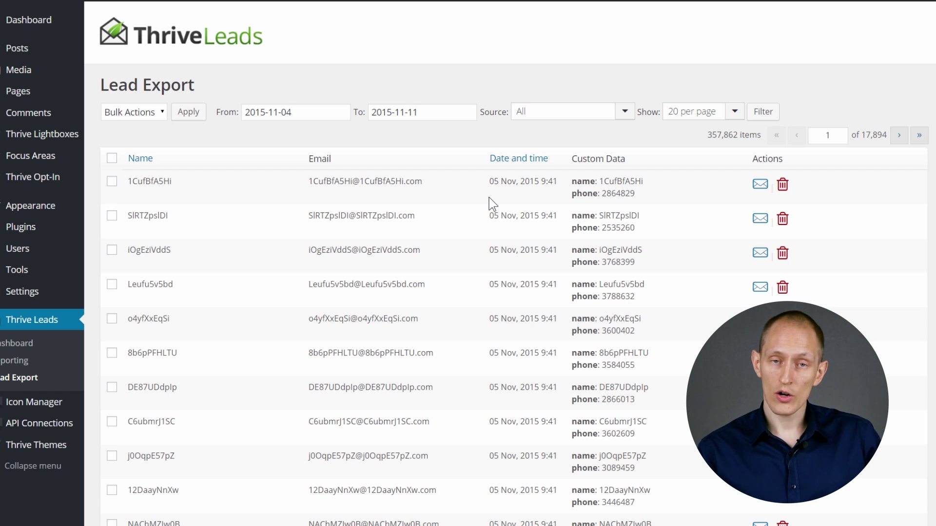
scroll(489, 197, "down", 3)
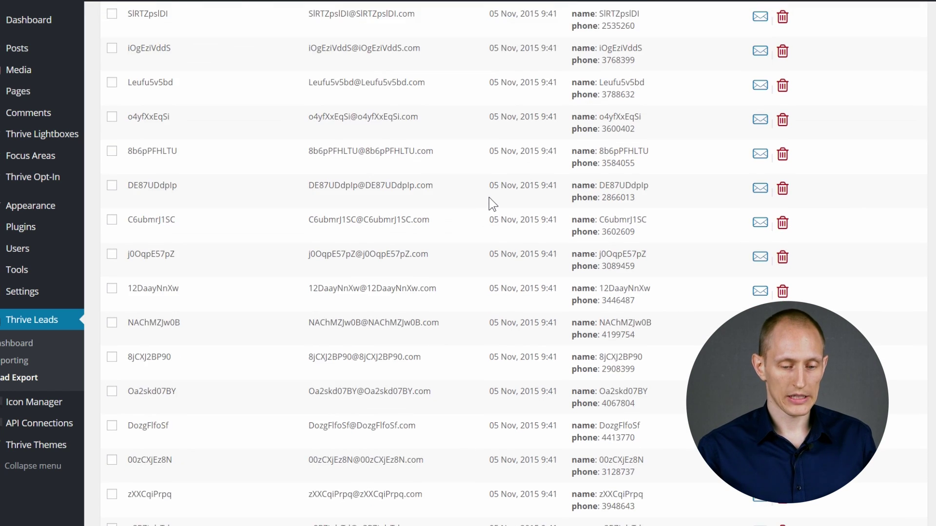
scroll(489, 202, "up", 3)
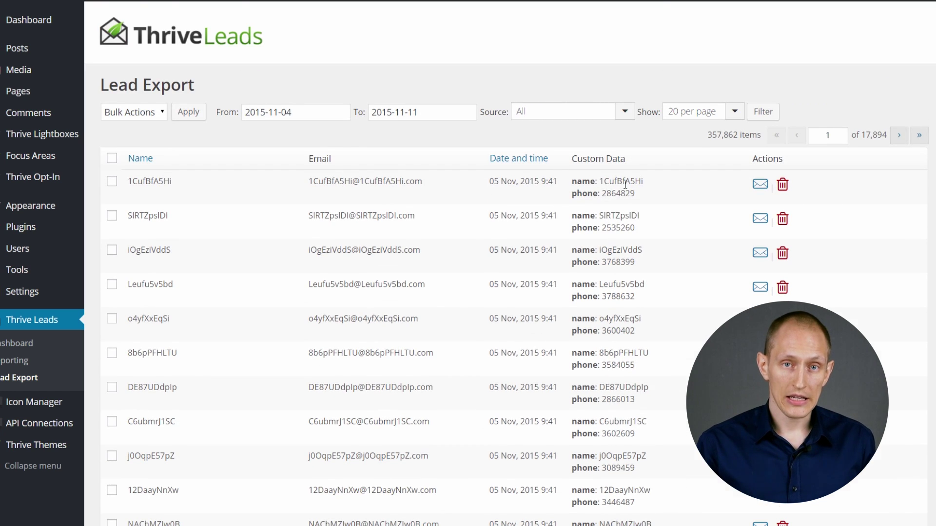
scroll(625, 184, "down", 3)
scroll(632, 186, "up", 1)
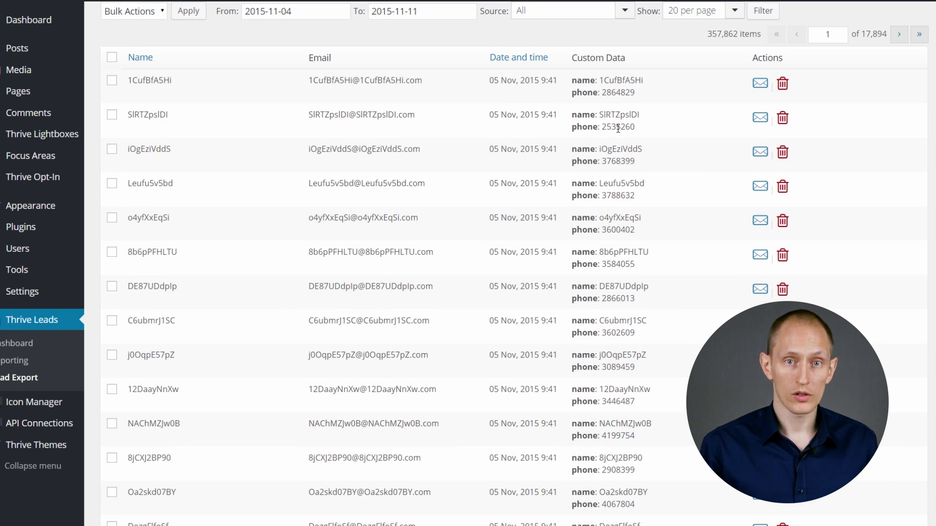
left_click(760, 84)
left_click(460, 244)
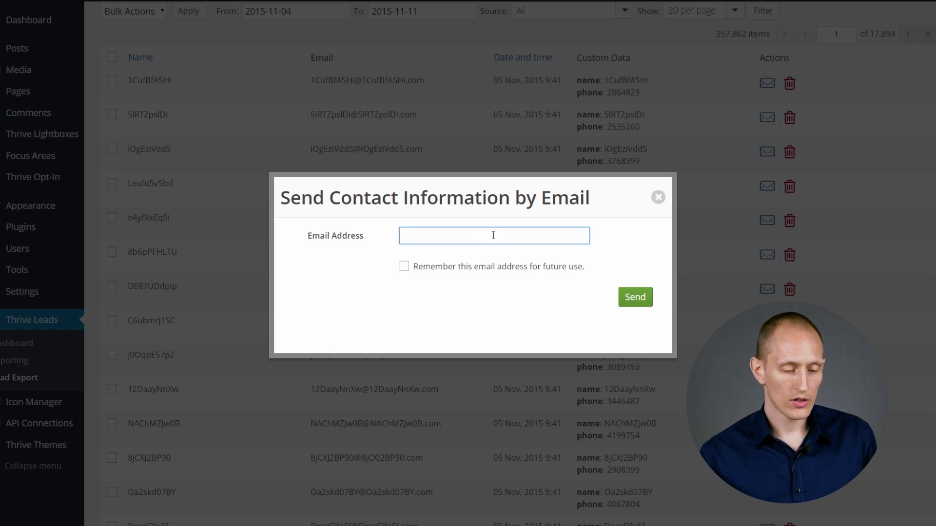
left_click(658, 198)
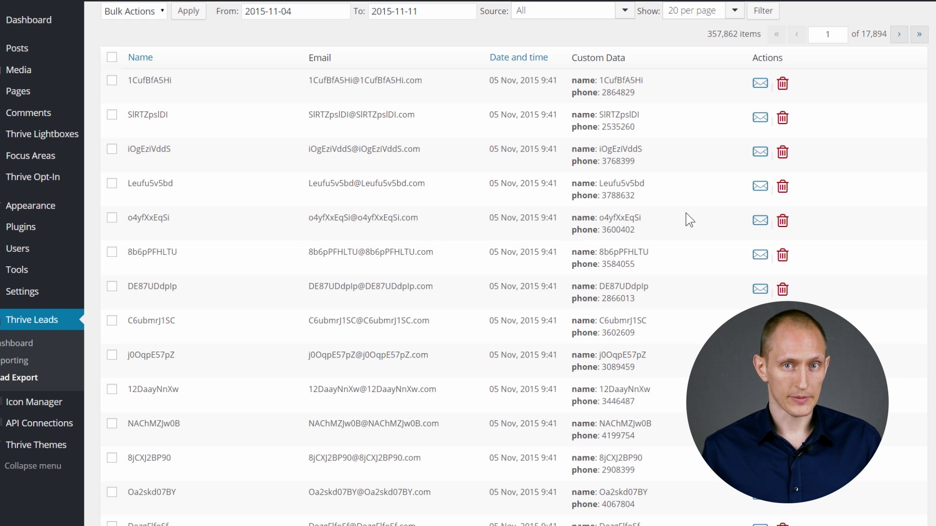
scroll(468, 293, "down", 5)
scroll(469, 293, "down", 5)
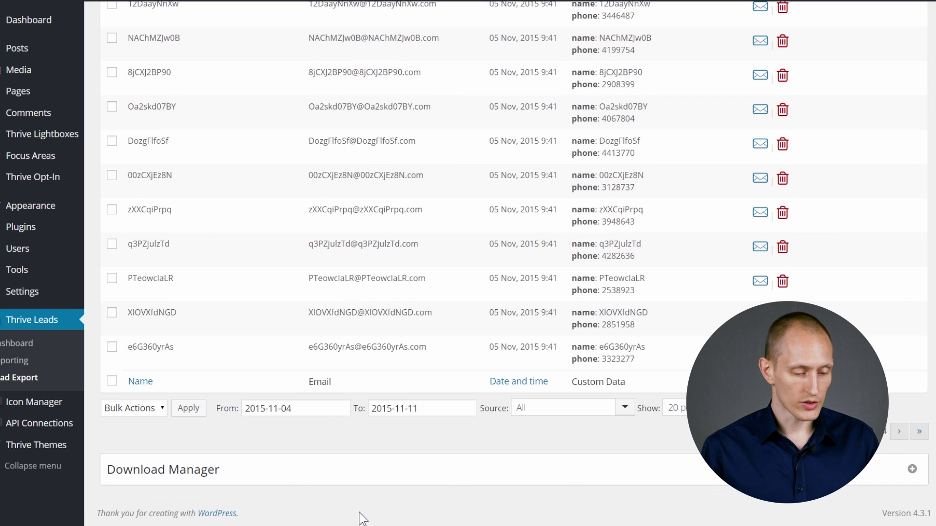
Step: Expand the Download Manager, keeping Excel (.xls) as format and all contacts as the download set
left_click(511, 474)
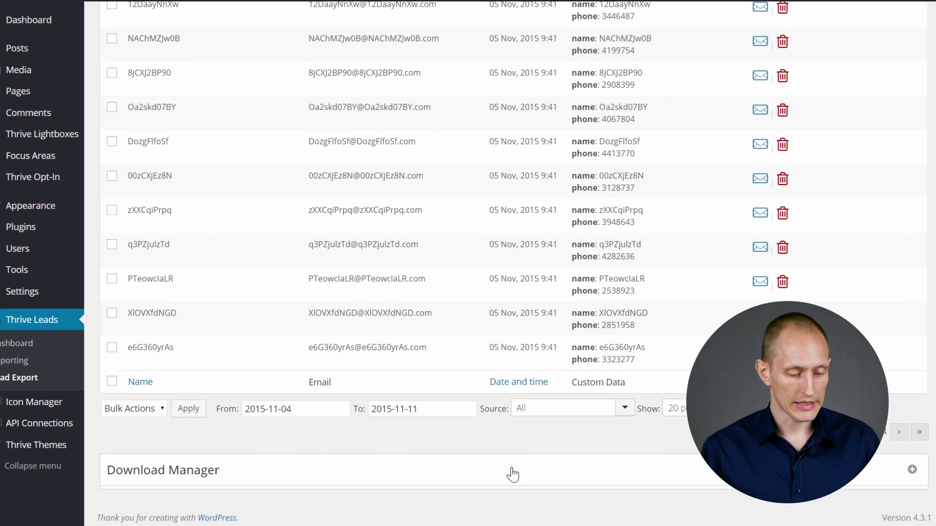
scroll(417, 409, "down", 3)
scroll(517, 289, "down", 1)
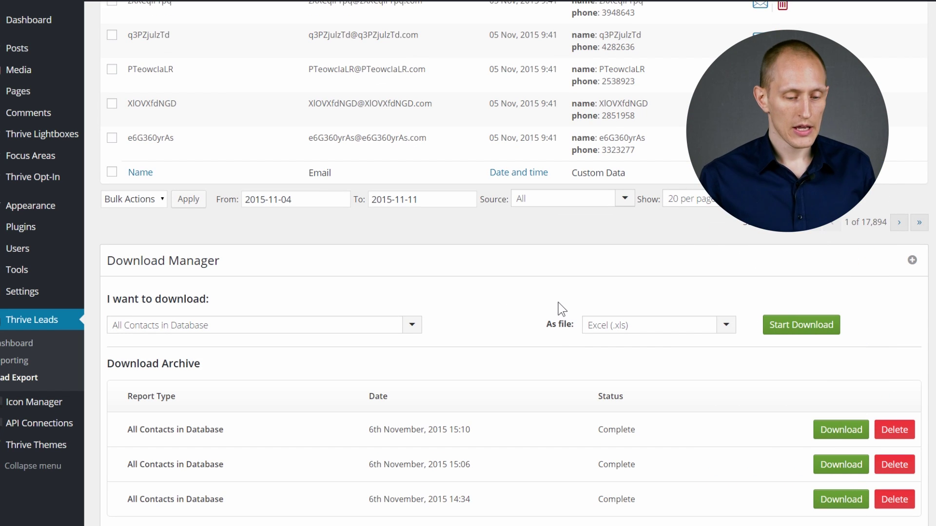
left_click(644, 326)
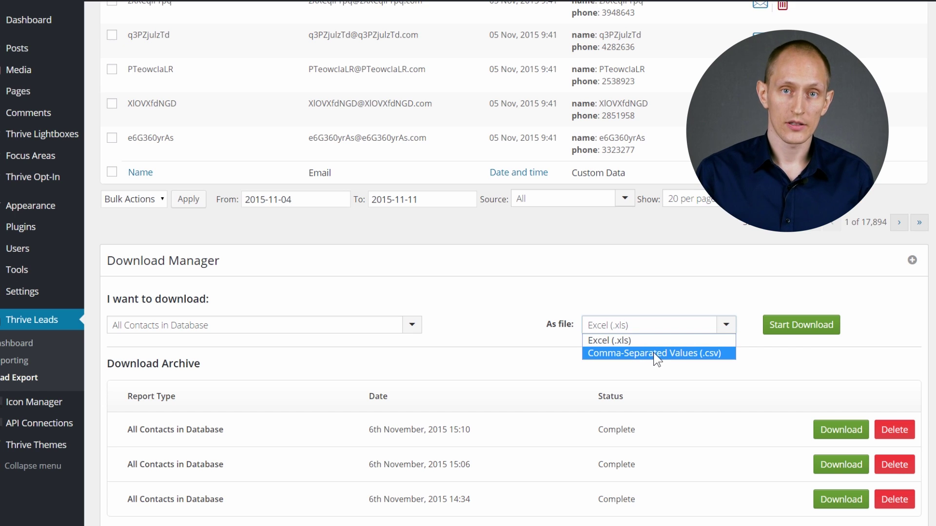
left_click(621, 340)
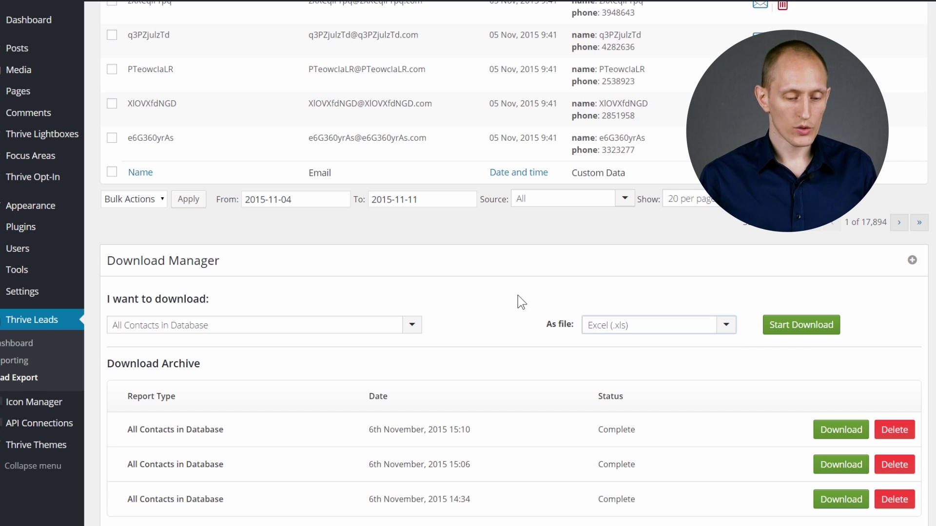
left_click(412, 321)
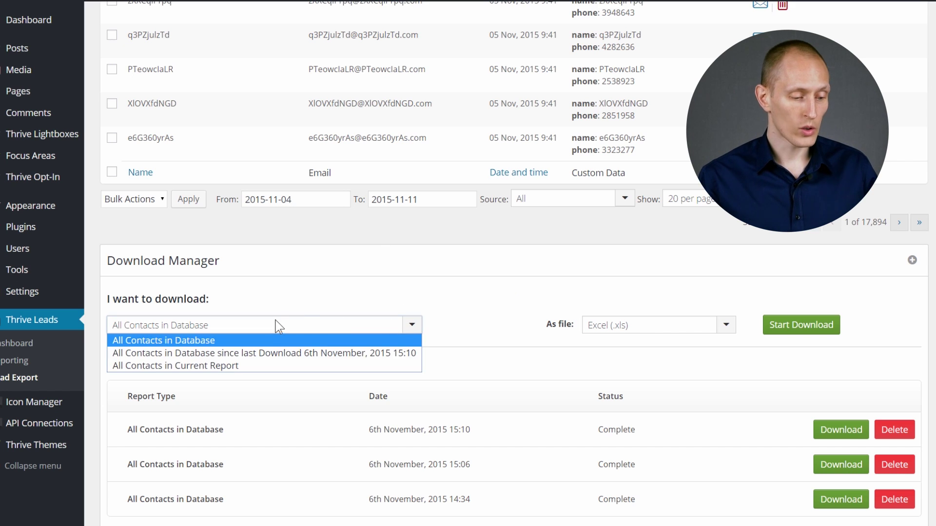
left_click(266, 341)
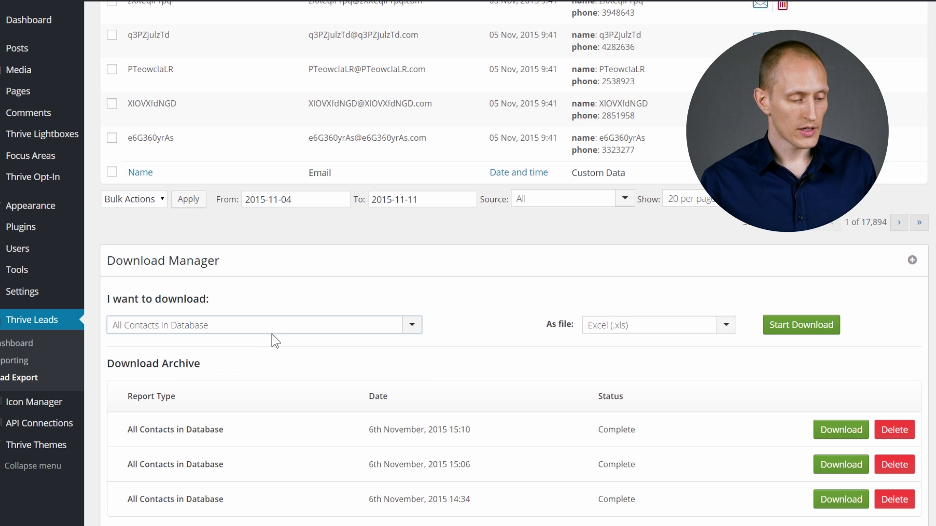
left_click(272, 326)
Step: Set the download scope to all contacts in the current report and re-expand the Download Manager
left_click(239, 366)
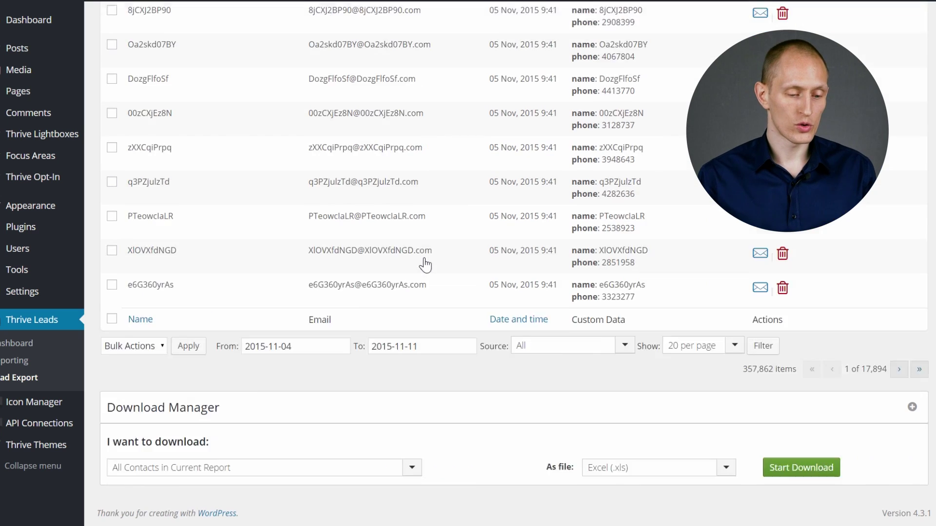
scroll(425, 265, "up", 5)
scroll(425, 278, "up", 5)
scroll(431, 293, "down", 5)
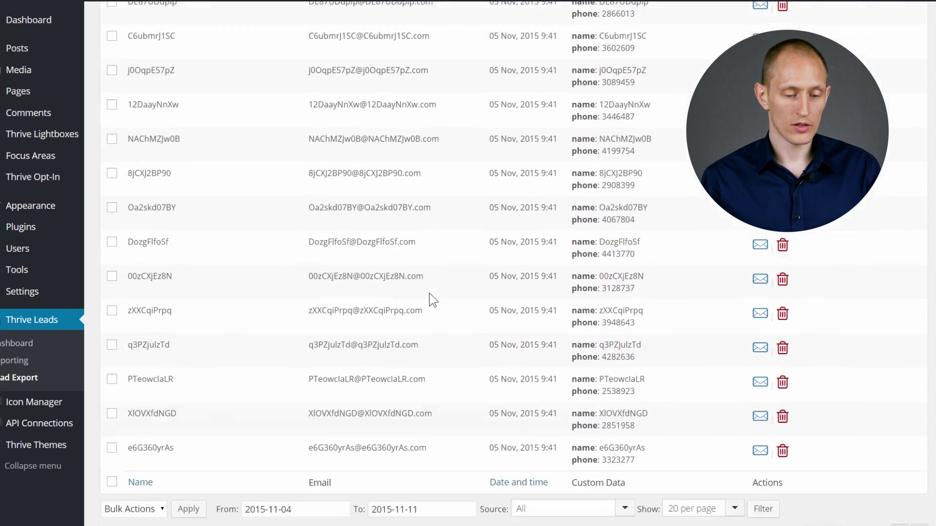
scroll(433, 336, "down", 3)
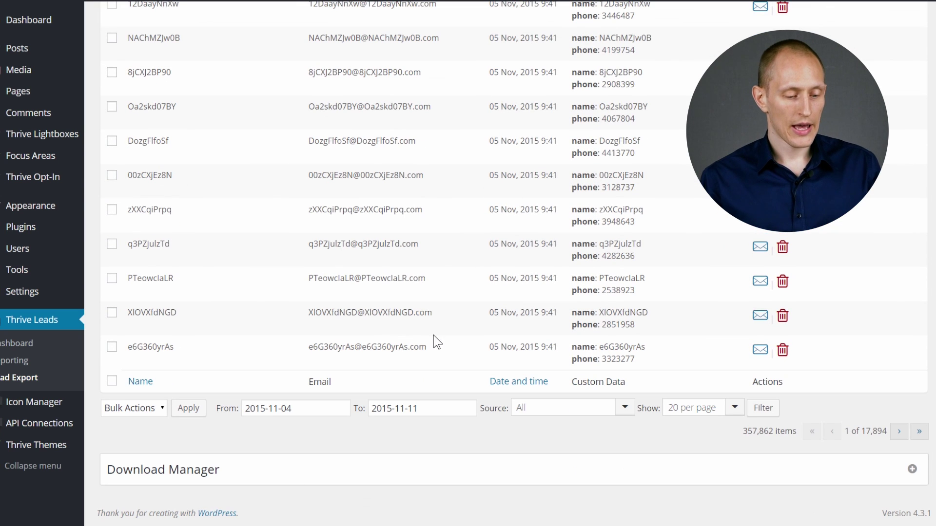
left_click(291, 485)
scroll(321, 429, "down", 3)
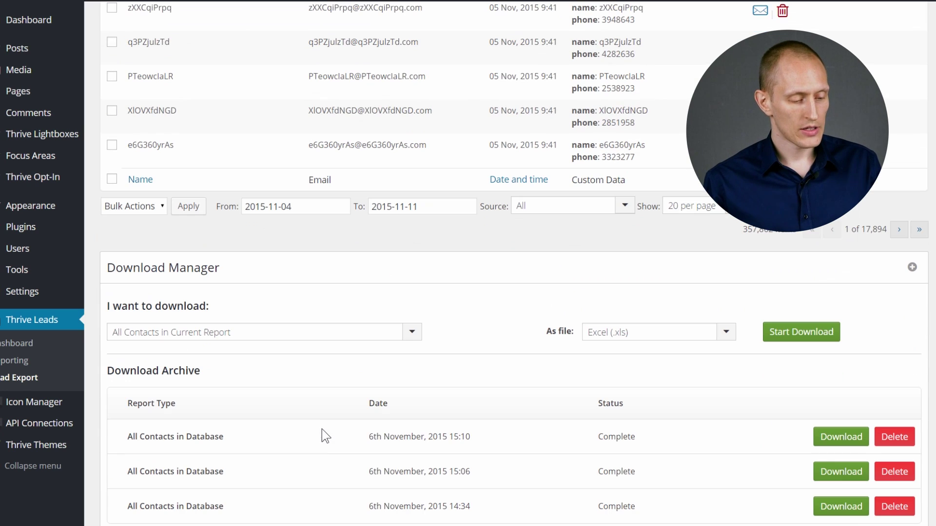
left_click(172, 333)
left_click(190, 372)
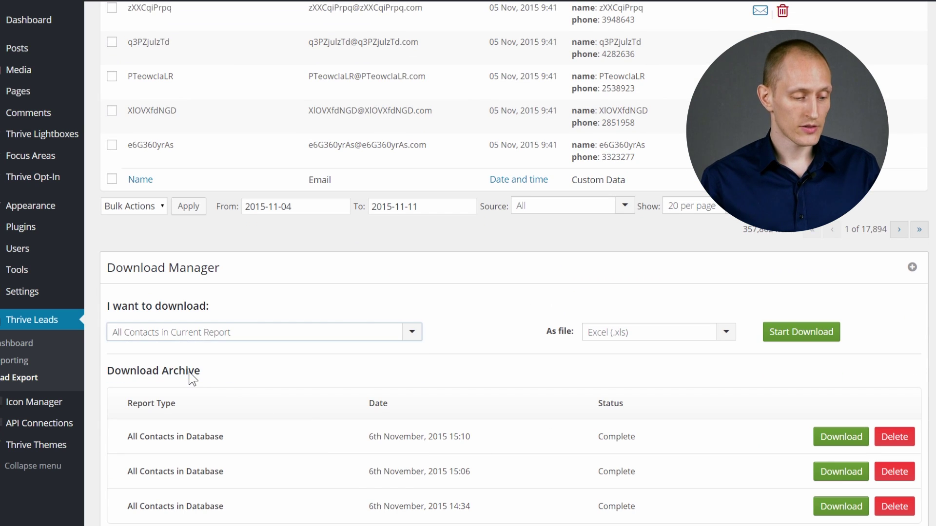
Step: Switch the scope to all contacts in the database since the last download
left_click(263, 332)
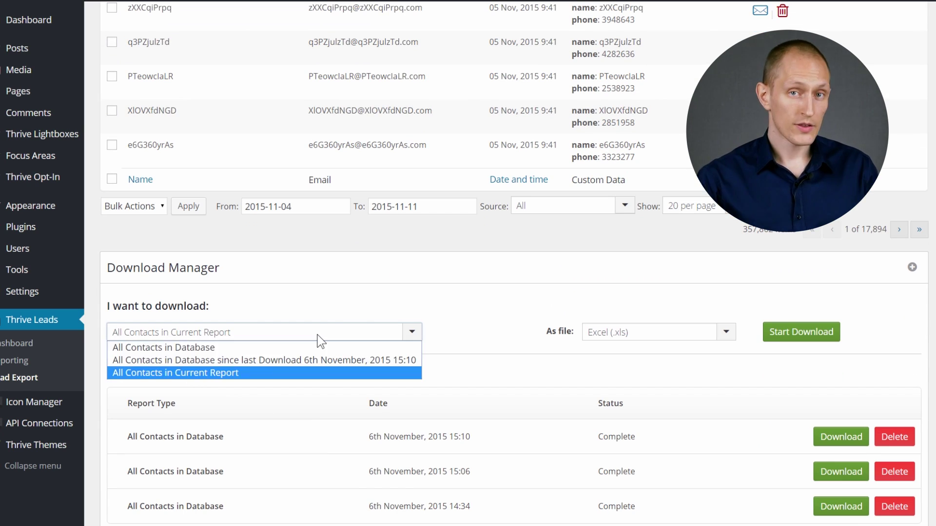
left_click(278, 354)
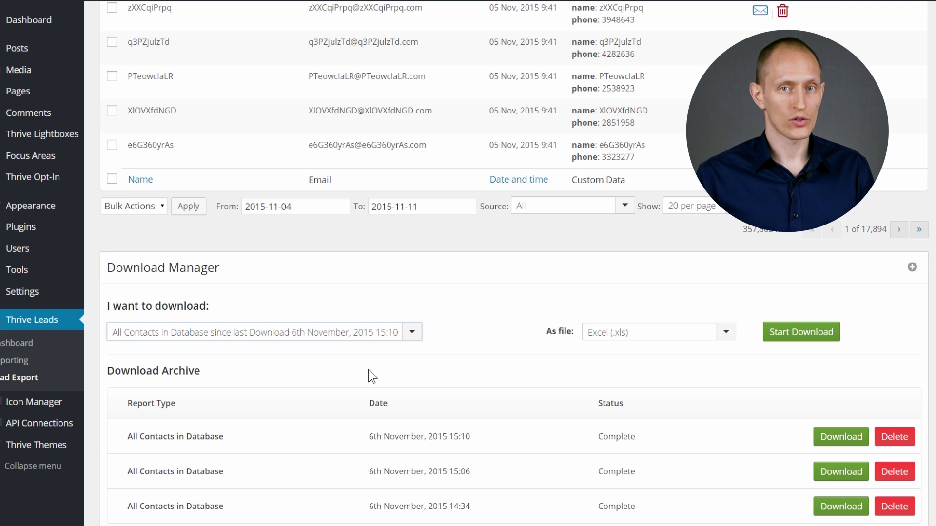
left_click(307, 335)
Step: Switch the scope back to the current report's contacts and start the download, now pending in the archive
left_click(219, 373)
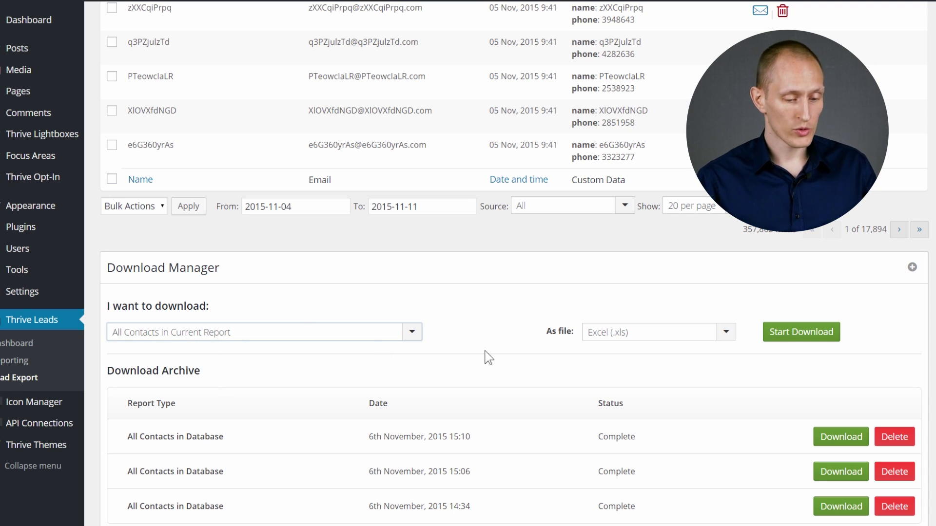
left_click(802, 332)
scroll(790, 351, "down", 2)
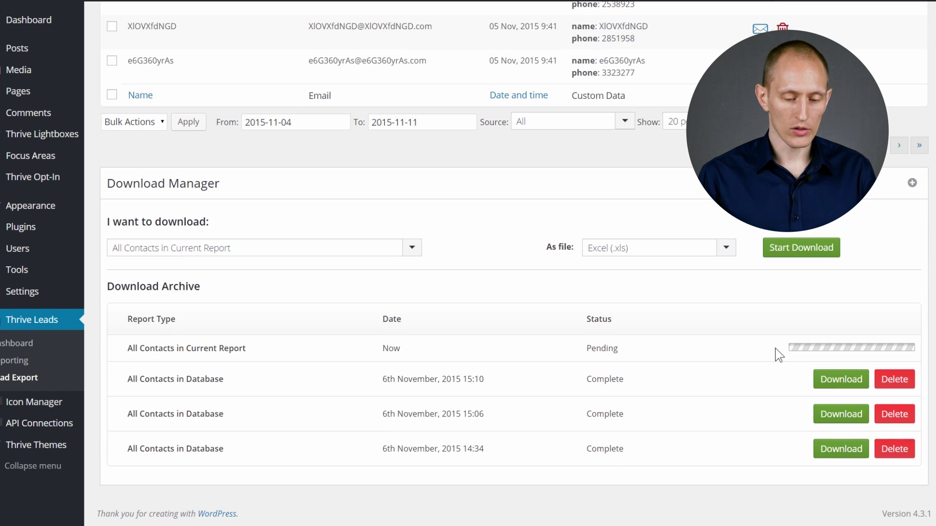